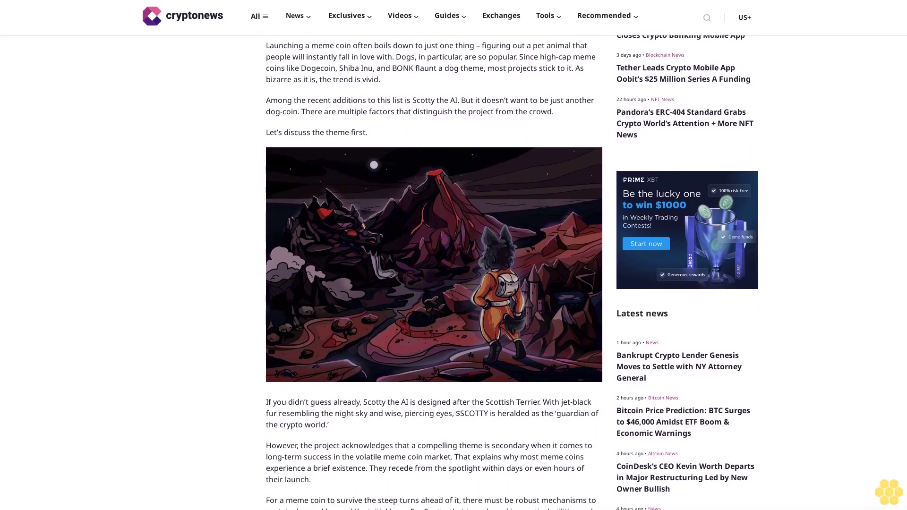
{"action": "scroll", "coordinate": [434, 280], "scroll_direction": "down", "scroll_amount": 1}
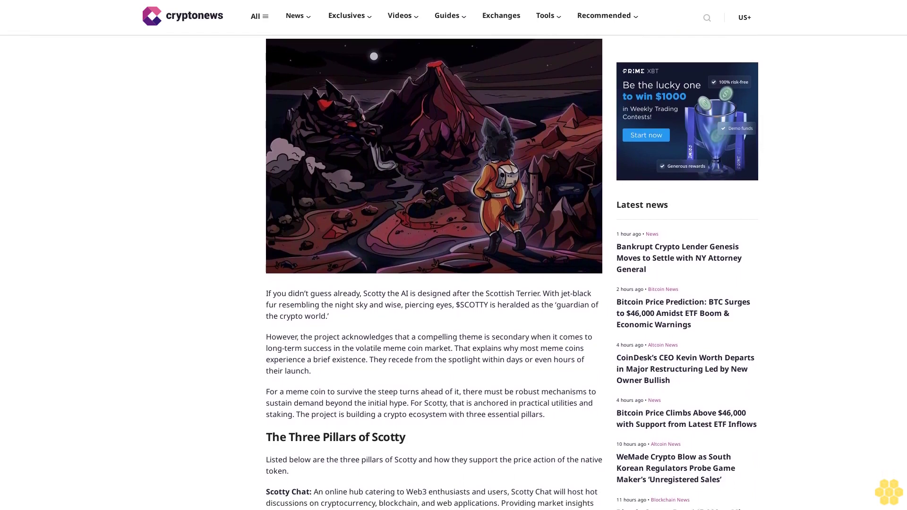
{"action": "scroll", "coordinate": [434, 284], "scroll_direction": "down", "scroll_amount": 1}
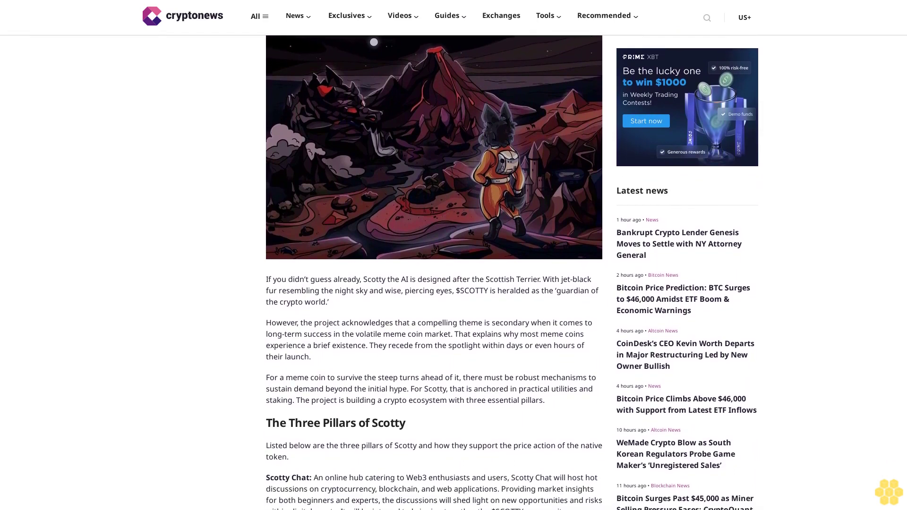
{"action": "scroll", "coordinate": [434, 284], "scroll_direction": "down", "scroll_amount": 1}
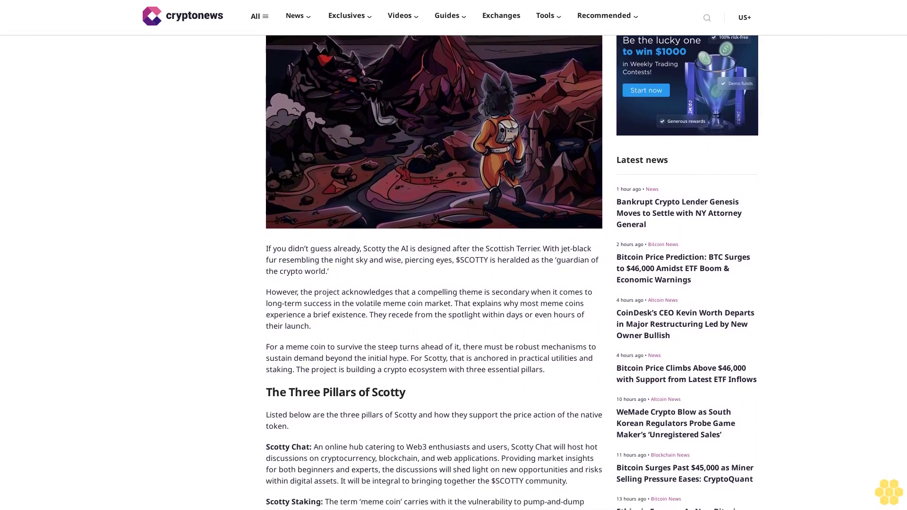
{"action": "scroll", "coordinate": [434, 284], "scroll_direction": "down", "scroll_amount": 1}
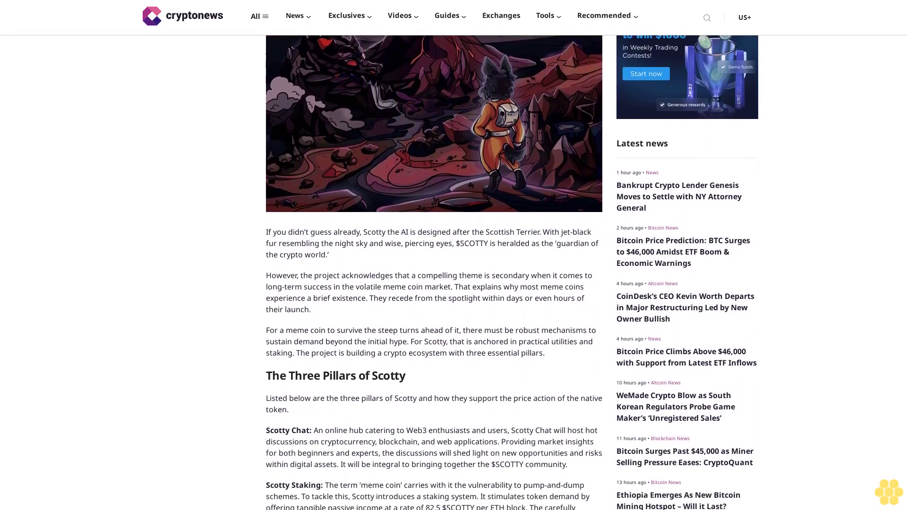
{"action": "scroll", "coordinate": [434, 283], "scroll_direction": "down", "scroll_amount": 1}
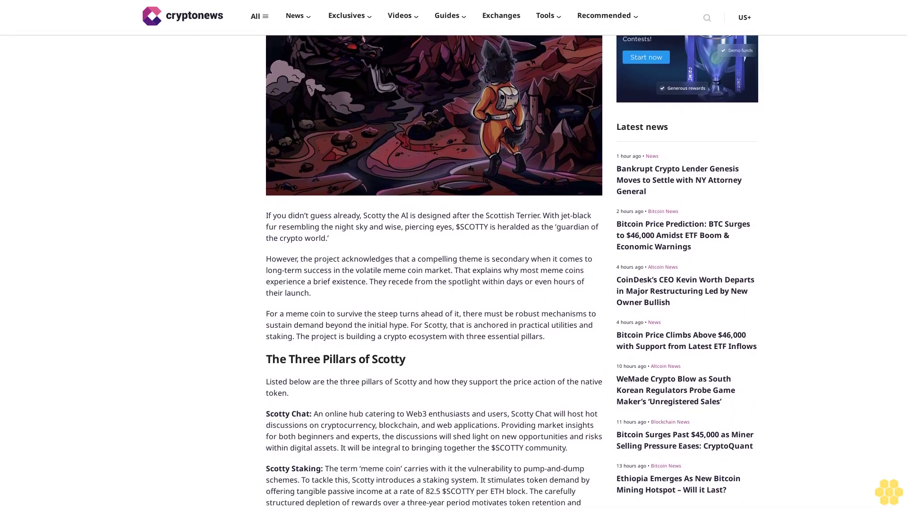
{"action": "scroll", "coordinate": [434, 283], "scroll_direction": "down", "scroll_amount": 1}
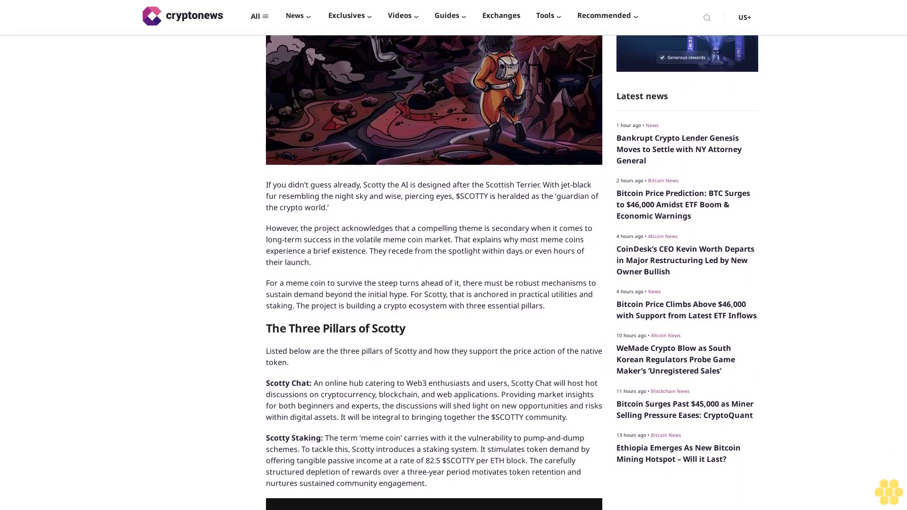
{"action": "scroll", "coordinate": [433, 284], "scroll_direction": "down", "scroll_amount": 1}
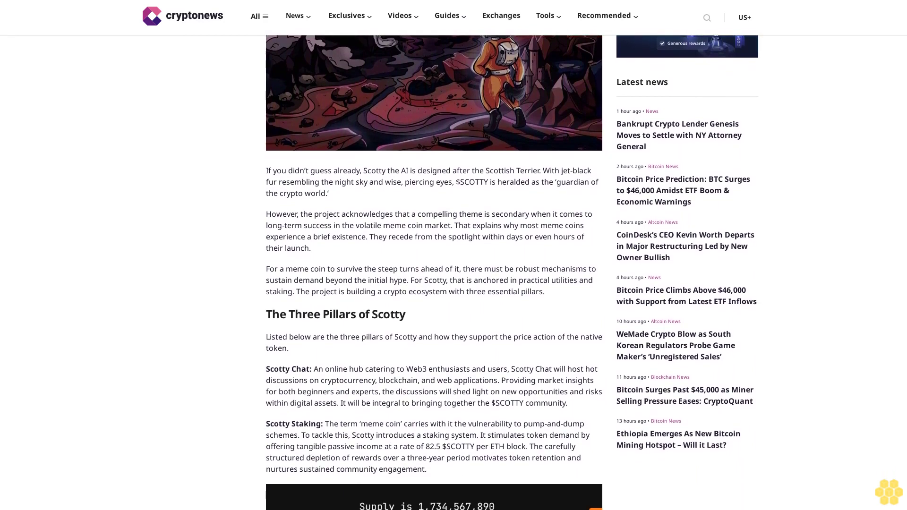
{"action": "scroll", "coordinate": [434, 283], "scroll_direction": "down", "scroll_amount": 1}
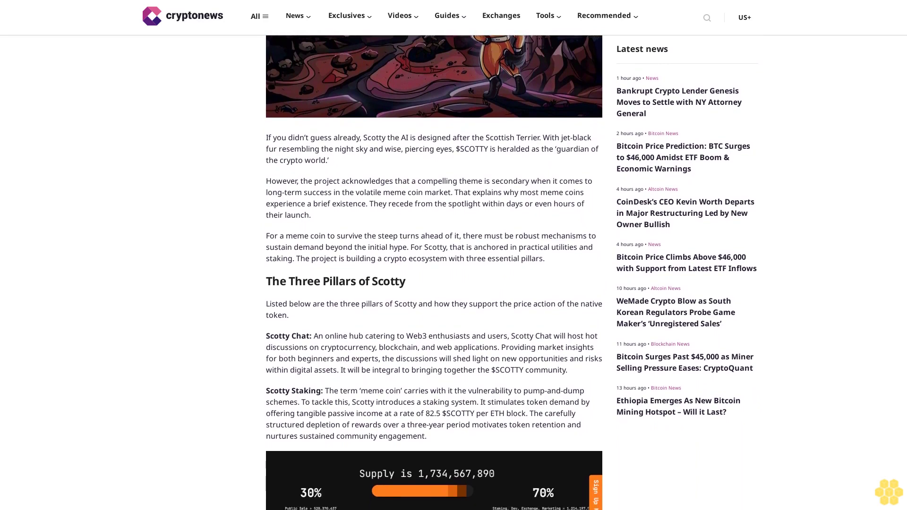
{"action": "scroll", "coordinate": [434, 284], "scroll_direction": "down", "scroll_amount": 1}
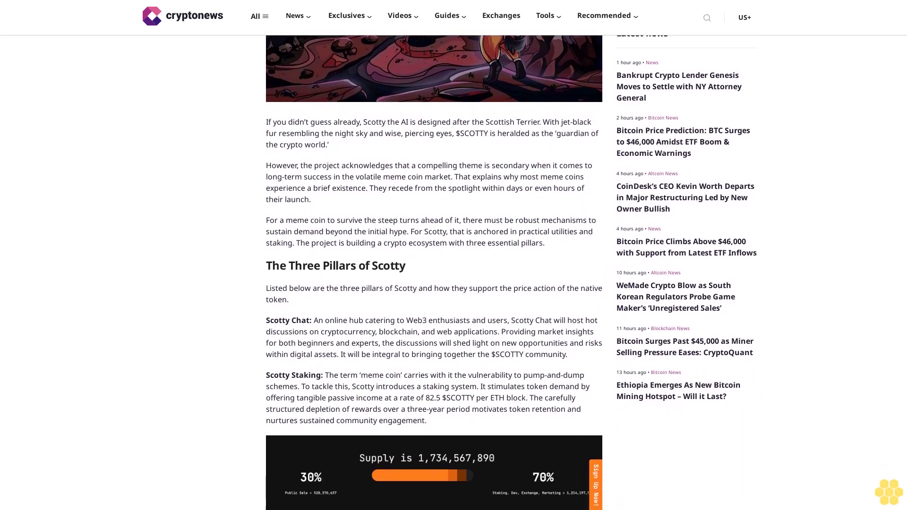
{"action": "scroll", "coordinate": [434, 283], "scroll_direction": "down", "scroll_amount": 1}
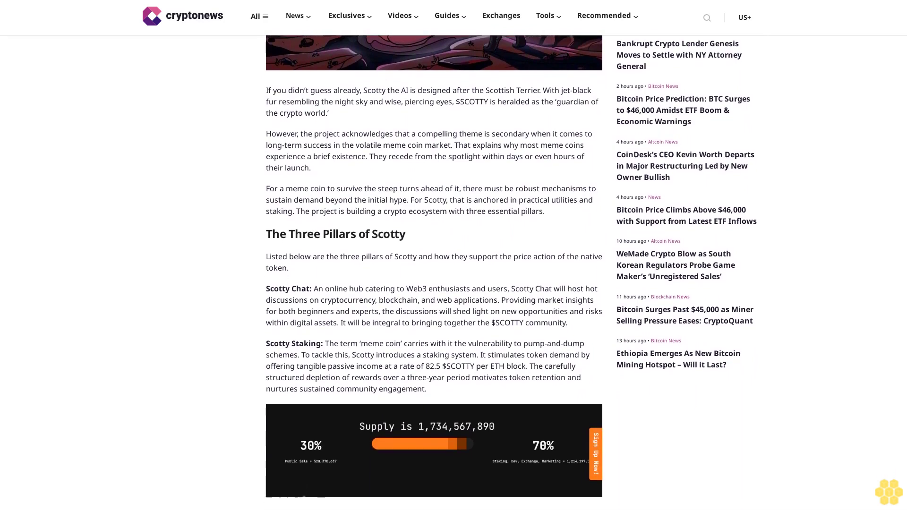
{"action": "scroll", "coordinate": [434, 283], "scroll_direction": "down", "scroll_amount": 1}
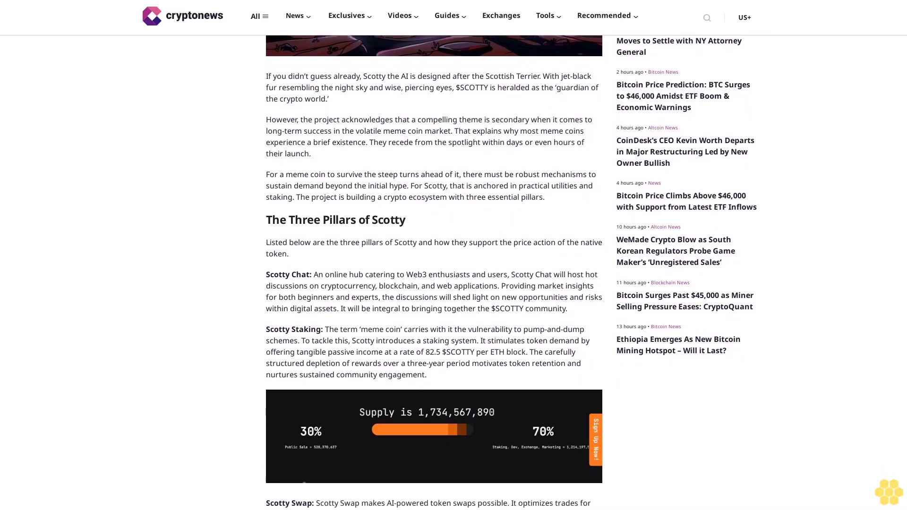
{"action": "scroll", "coordinate": [434, 284], "scroll_direction": "down", "scroll_amount": 1}
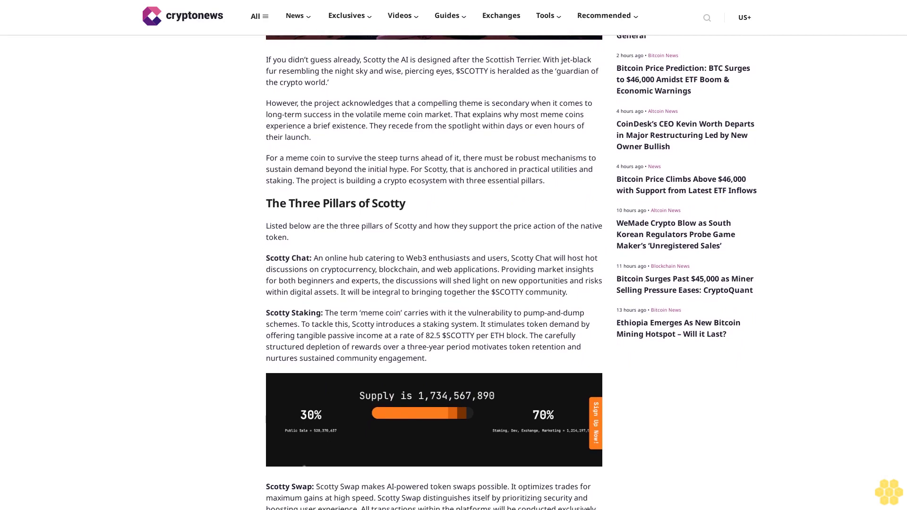
{"action": "scroll", "coordinate": [433, 284], "scroll_direction": "down", "scroll_amount": 1}
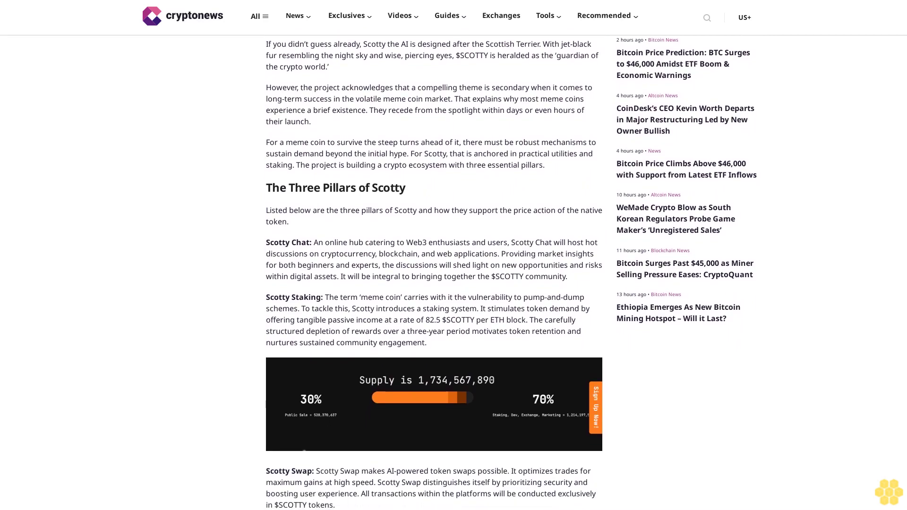
{"action": "scroll", "coordinate": [434, 283], "scroll_direction": "down", "scroll_amount": 1}
{"action": "scroll", "coordinate": [434, 284], "scroll_direction": "down", "scroll_amount": 1}
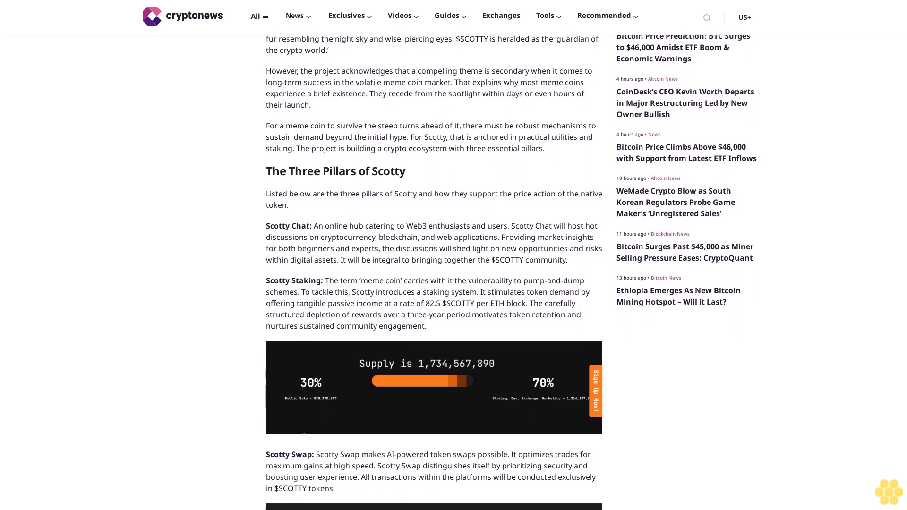
{"action": "scroll", "coordinate": [434, 284], "scroll_direction": "down", "scroll_amount": 1}
{"action": "scroll", "coordinate": [434, 283], "scroll_direction": "down", "scroll_amount": 1}
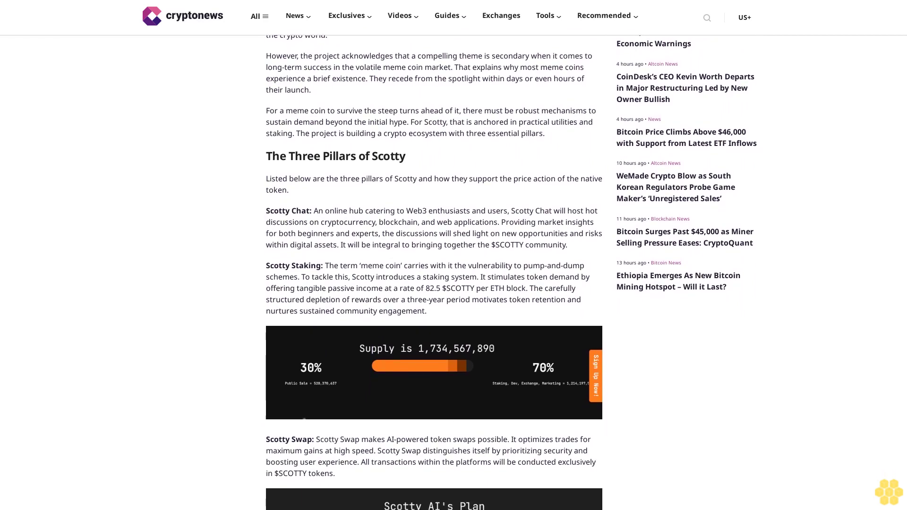
{"action": "scroll", "coordinate": [434, 284], "scroll_direction": "down", "scroll_amount": 1}
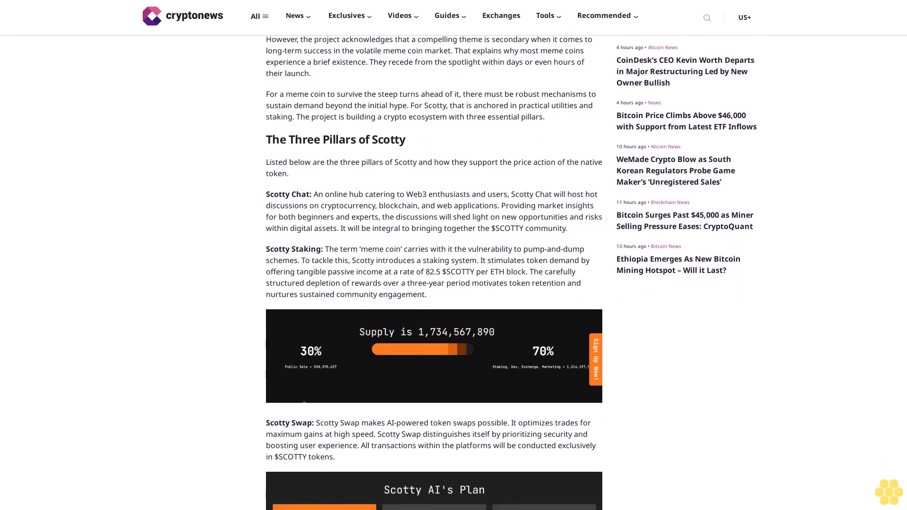
{"action": "scroll", "coordinate": [434, 284], "scroll_direction": "down", "scroll_amount": 1}
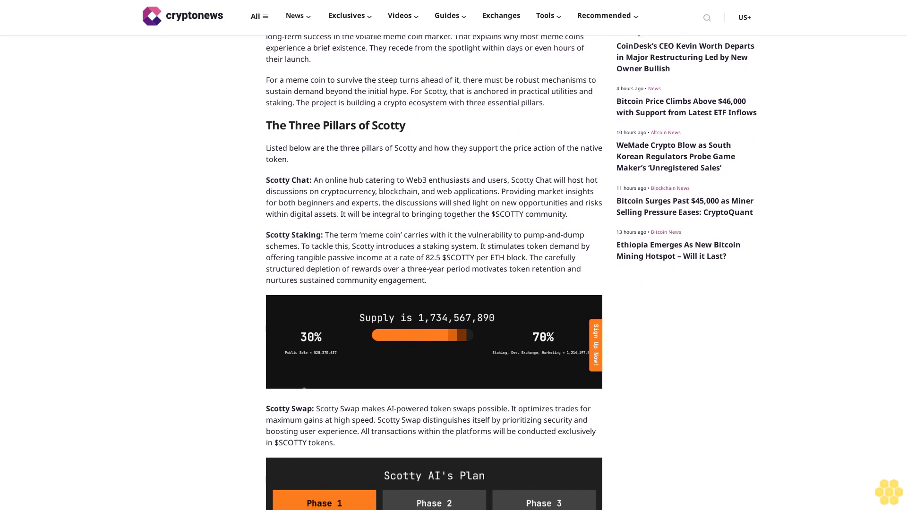
{"action": "scroll", "coordinate": [433, 283], "scroll_direction": "down", "scroll_amount": 1}
{"action": "scroll", "coordinate": [434, 284], "scroll_direction": "down", "scroll_amount": 1}
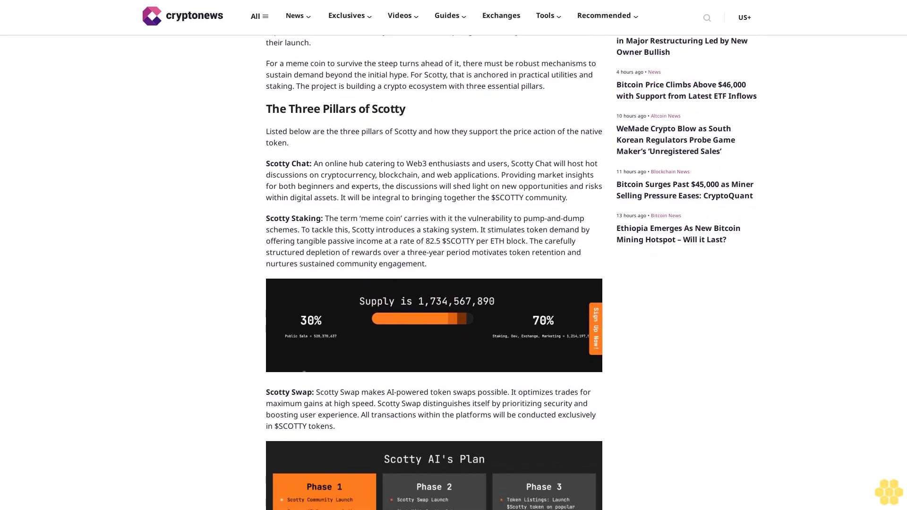
{"action": "scroll", "coordinate": [434, 283], "scroll_direction": "down", "scroll_amount": 1}
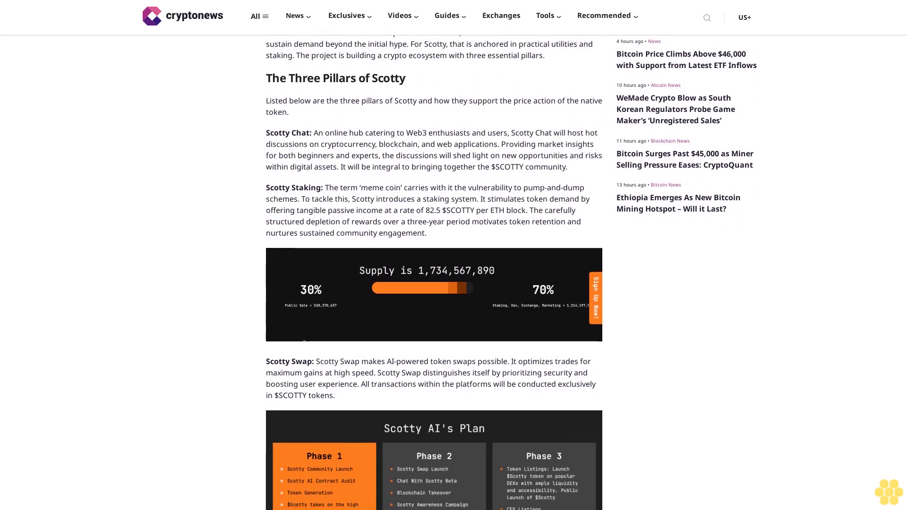
{"action": "scroll", "coordinate": [433, 284], "scroll_direction": "down", "scroll_amount": 1}
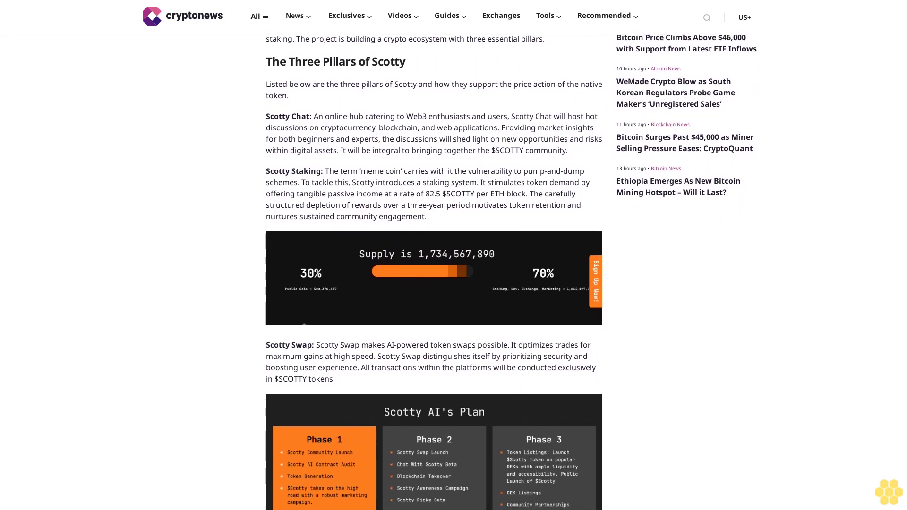
{"action": "scroll", "coordinate": [434, 283], "scroll_direction": "down", "scroll_amount": 1}
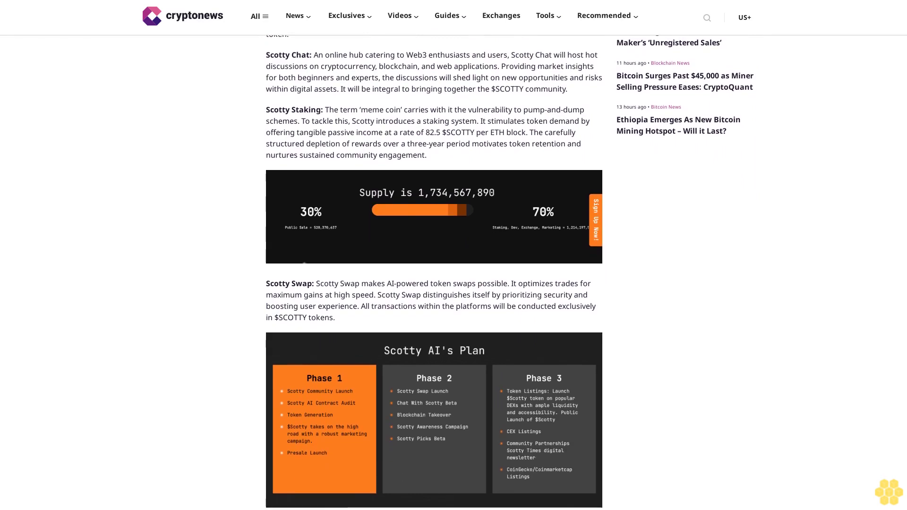
{"action": "scroll", "coordinate": [434, 284], "scroll_direction": "down", "scroll_amount": 1}
{"action": "scroll", "coordinate": [434, 284], "scroll_direction": "down", "scroll_amount": 1}
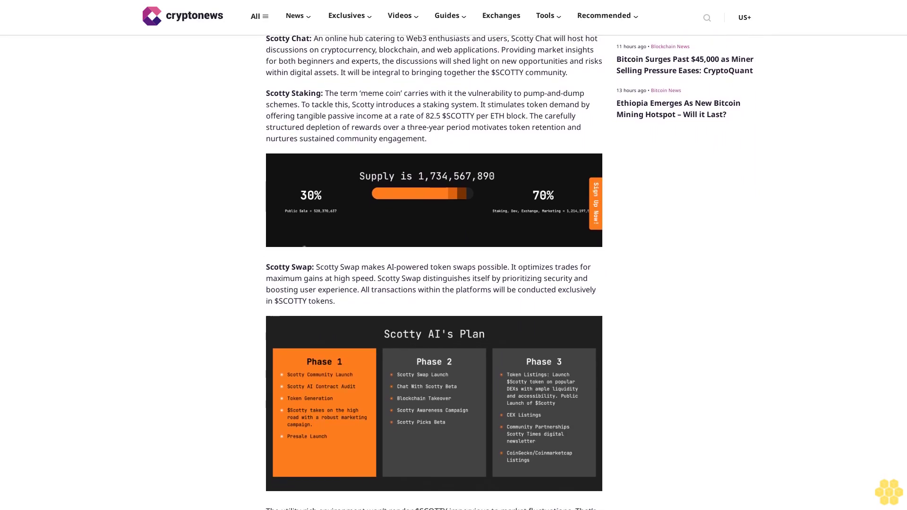
{"action": "scroll", "coordinate": [434, 284], "scroll_direction": "down", "scroll_amount": 1}
{"action": "scroll", "coordinate": [434, 284], "scroll_direction": "down", "scroll_amount": 1}
{"action": "scroll", "coordinate": [434, 284], "scroll_direction": "down", "scroll_amount": 1}
{"action": "scroll", "coordinate": [434, 283], "scroll_direction": "down", "scroll_amount": 1}
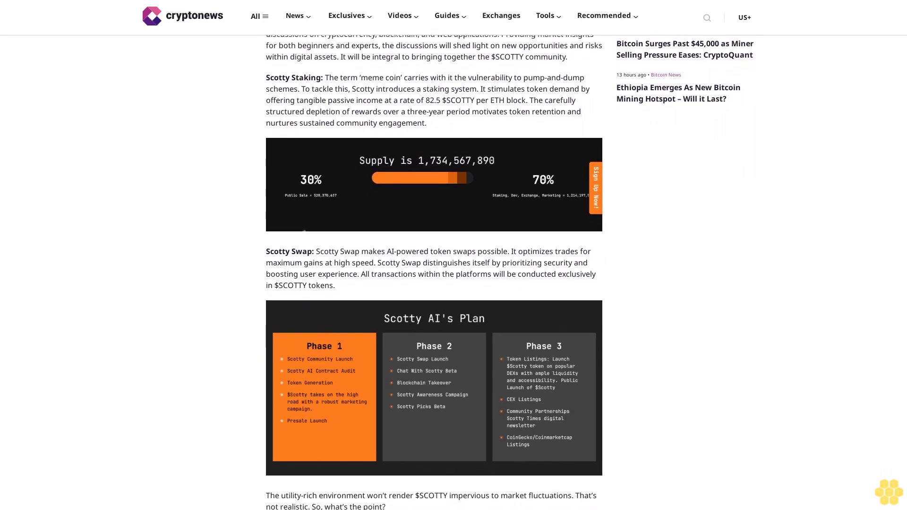
{"action": "scroll", "coordinate": [434, 284], "scroll_direction": "down", "scroll_amount": 1}
{"action": "scroll", "coordinate": [434, 284], "scroll_direction": "down", "scroll_amount": 1}
{"action": "scroll", "coordinate": [434, 284], "scroll_direction": "down", "scroll_amount": 1}
{"action": "scroll", "coordinate": [434, 283], "scroll_direction": "down", "scroll_amount": 1}
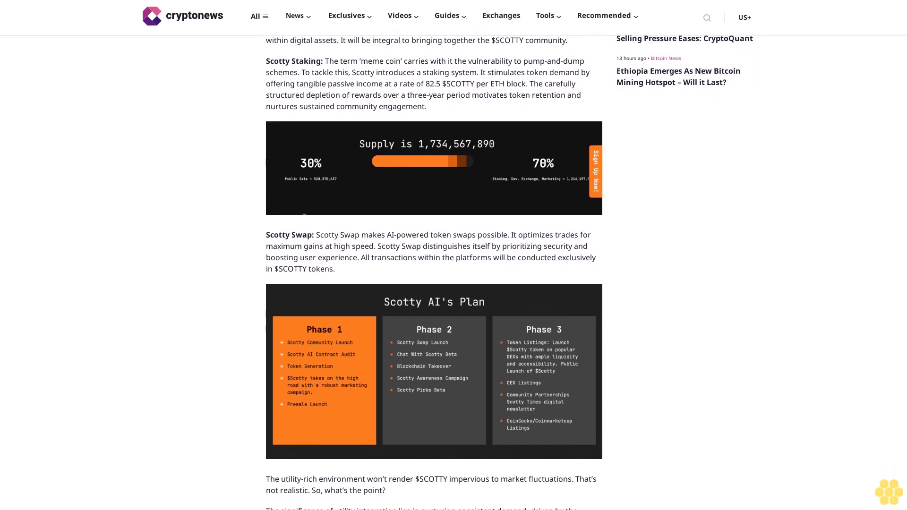
{"action": "scroll", "coordinate": [434, 283], "scroll_direction": "down", "scroll_amount": 1}
{"action": "scroll", "coordinate": [433, 283], "scroll_direction": "down", "scroll_amount": 1}
{"action": "scroll", "coordinate": [434, 284], "scroll_direction": "down", "scroll_amount": 1}
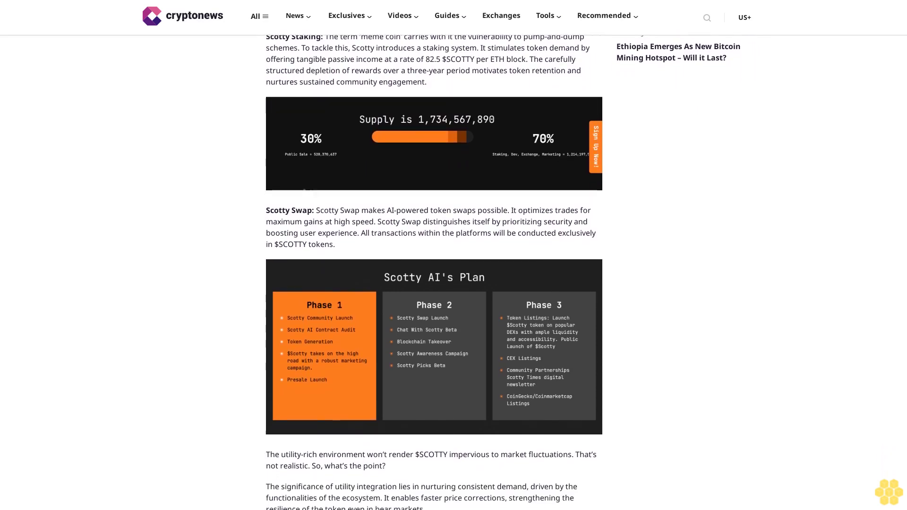
{"action": "scroll", "coordinate": [434, 283], "scroll_direction": "down", "scroll_amount": 1}
{"action": "scroll", "coordinate": [434, 284], "scroll_direction": "down", "scroll_amount": 1}
{"action": "scroll", "coordinate": [434, 283], "scroll_direction": "down", "scroll_amount": 1}
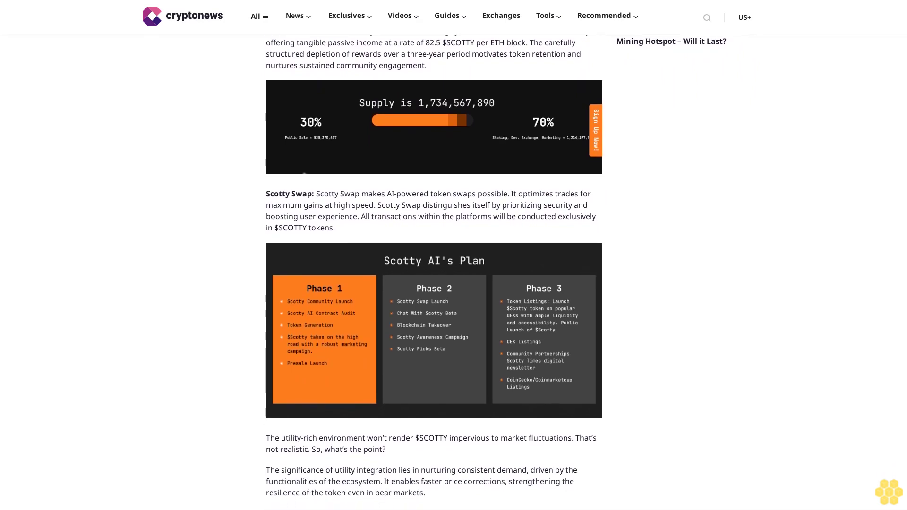
{"action": "scroll", "coordinate": [434, 284], "scroll_direction": "down", "scroll_amount": 1}
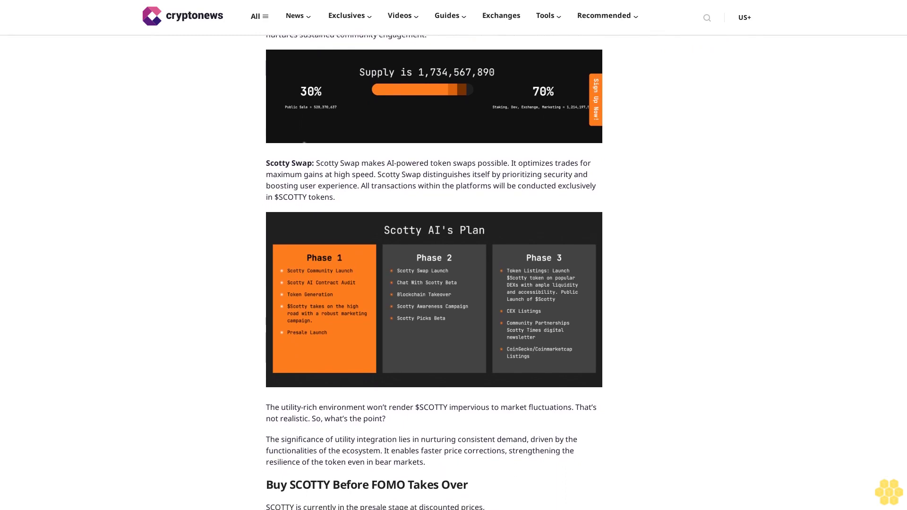
{"action": "scroll", "coordinate": [434, 284], "scroll_direction": "down", "scroll_amount": 1}
{"action": "scroll", "coordinate": [434, 283], "scroll_direction": "down", "scroll_amount": 1}
{"action": "scroll", "coordinate": [433, 284], "scroll_direction": "down", "scroll_amount": 1}
{"action": "scroll", "coordinate": [434, 284], "scroll_direction": "down", "scroll_amount": 1}
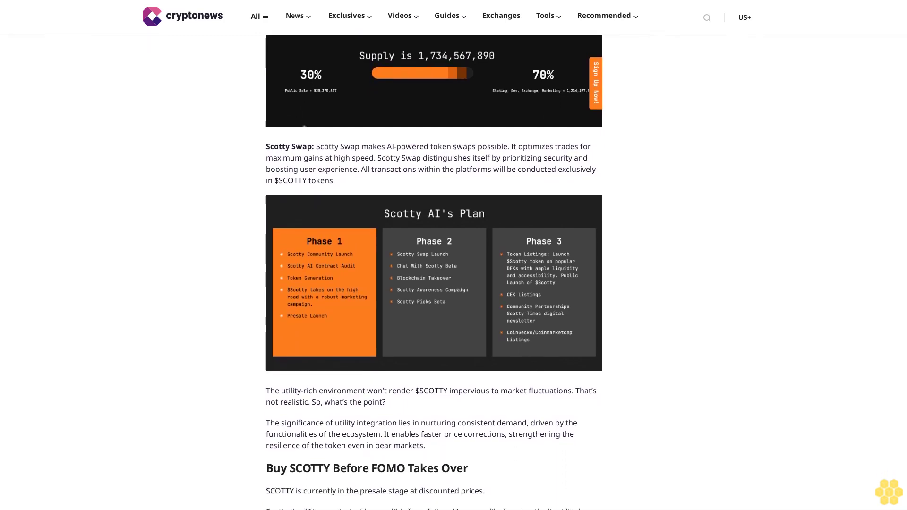
{"action": "scroll", "coordinate": [434, 284], "scroll_direction": "down", "scroll_amount": 1}
{"action": "scroll", "coordinate": [434, 284], "scroll_direction": "down", "scroll_amount": 1}
{"action": "scroll", "coordinate": [434, 284], "scroll_direction": "down", "scroll_amount": 1}
{"action": "scroll", "coordinate": [434, 284], "scroll_direction": "down", "scroll_amount": 1}
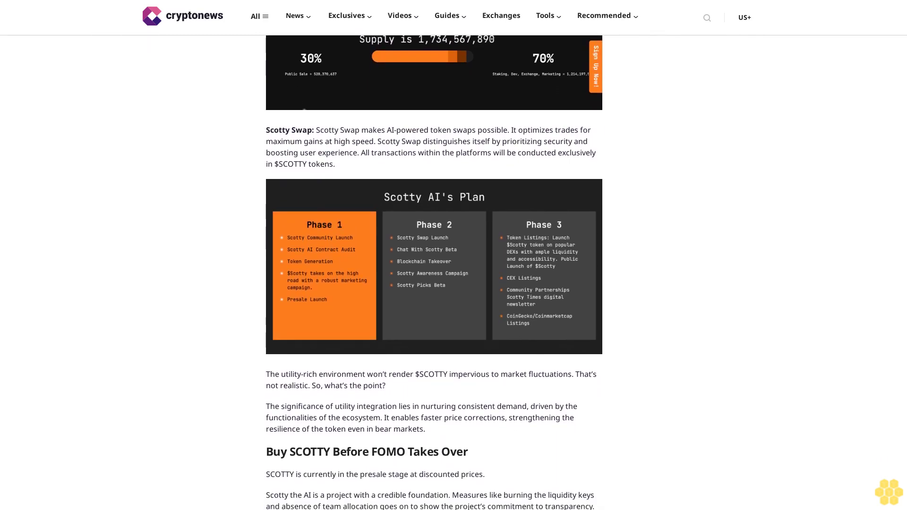
{"action": "scroll", "coordinate": [433, 283], "scroll_direction": "down", "scroll_amount": 1}
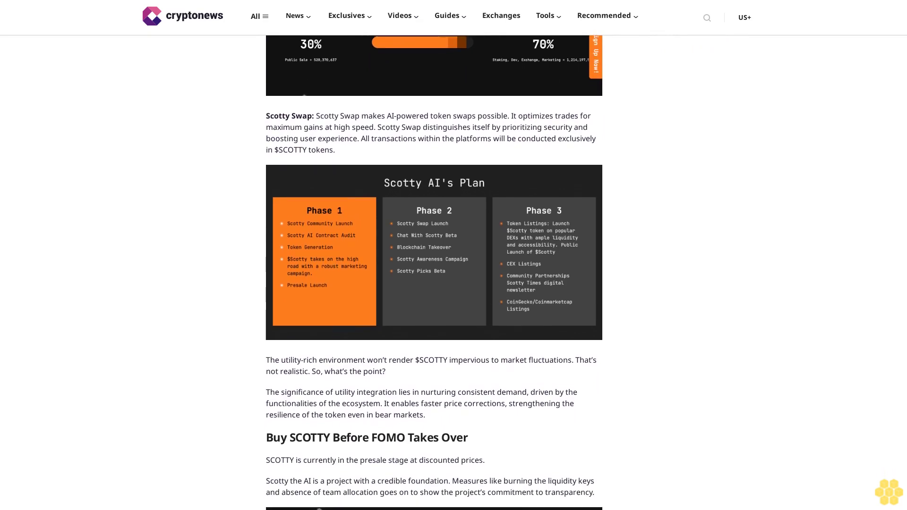